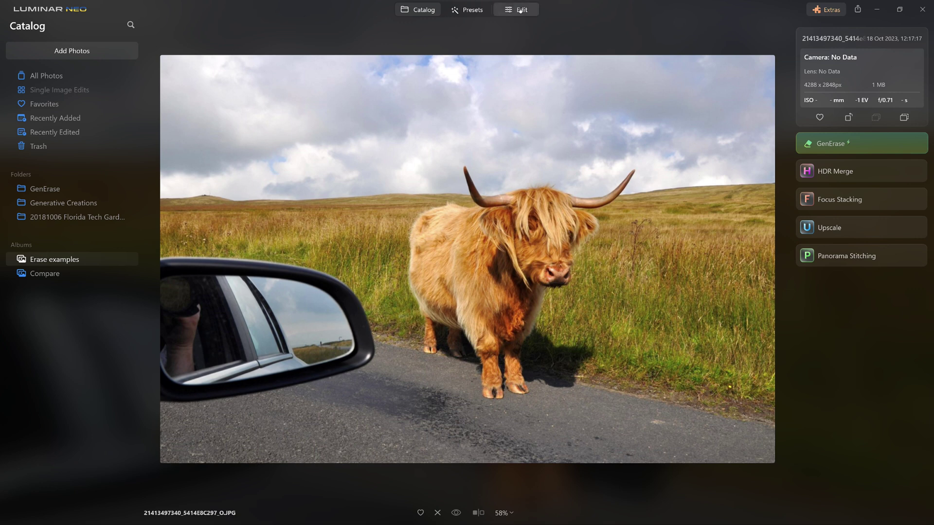
Step: Erase the car side mirror in GenErase by masking its top and lower rim with a size-100 brush
left_click(859, 149)
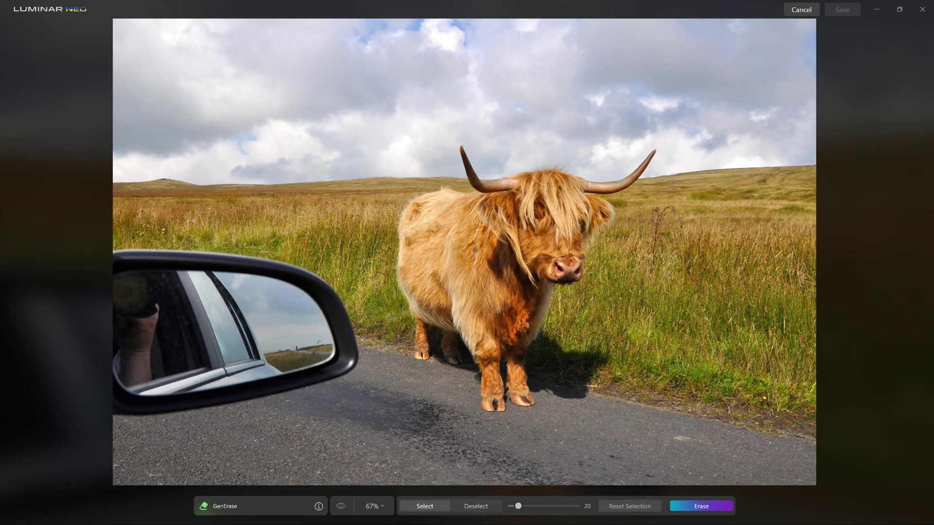
key("bracketright")
key("bracketright")
key("bracketright")
key("bracketright")
key("bracketright")
key("bracketright")
key("bracketright")
key("bracketright")
mouse_move(301, 281)
left_mouse_down()
mouse_move(309, 288)
mouse_move(207, 260)
mouse_move(131, 258)
mouse_move(119, 336)
left_mouse_up()
mouse_move(96, 377)
left_mouse_down()
mouse_move(98, 399)
mouse_move(124, 419)
mouse_move(164, 399)
mouse_move(234, 402)
mouse_move(311, 376)
mouse_move(338, 338)
mouse_move(318, 261)
mouse_move(319, 274)
mouse_move(282, 258)
mouse_move(108, 242)
mouse_move(97, 249)
mouse_move(192, 290)
mouse_move(270, 297)
mouse_move(298, 314)
mouse_move(124, 317)
mouse_move(159, 337)
mouse_move(278, 326)
mouse_move(174, 354)
mouse_move(131, 351)
mouse_move(136, 384)
left_mouse_up()
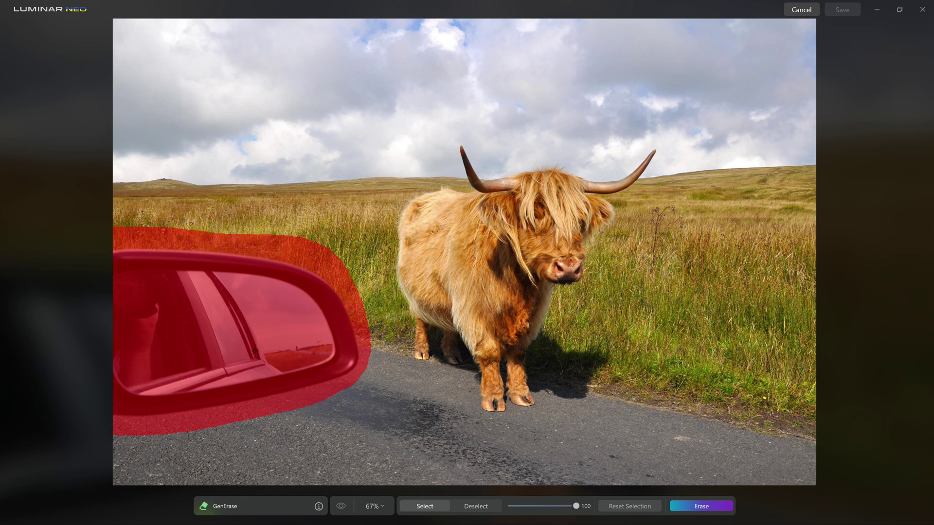
left_click(694, 508)
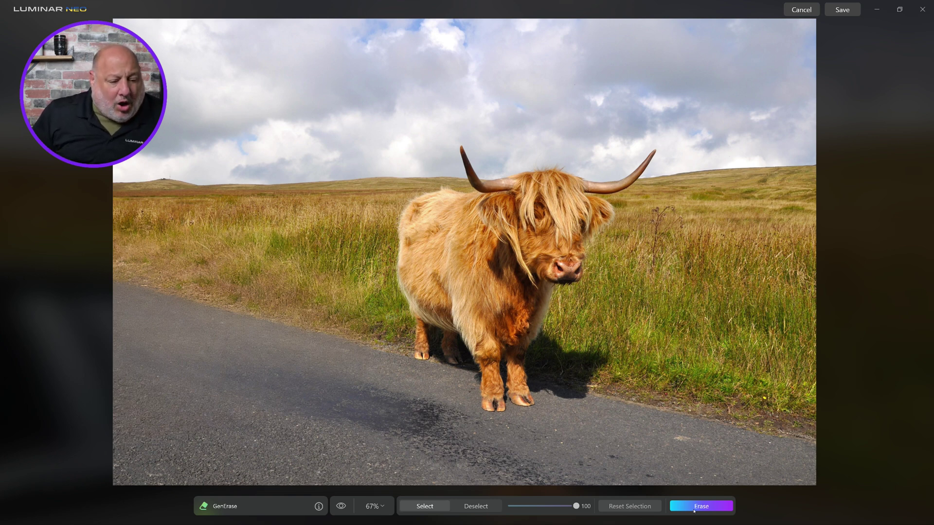
Step: Undo a test mask over the left grass and road, then save the mirror-free result as a new image
left_click_drag(291, 321, 195, 341)
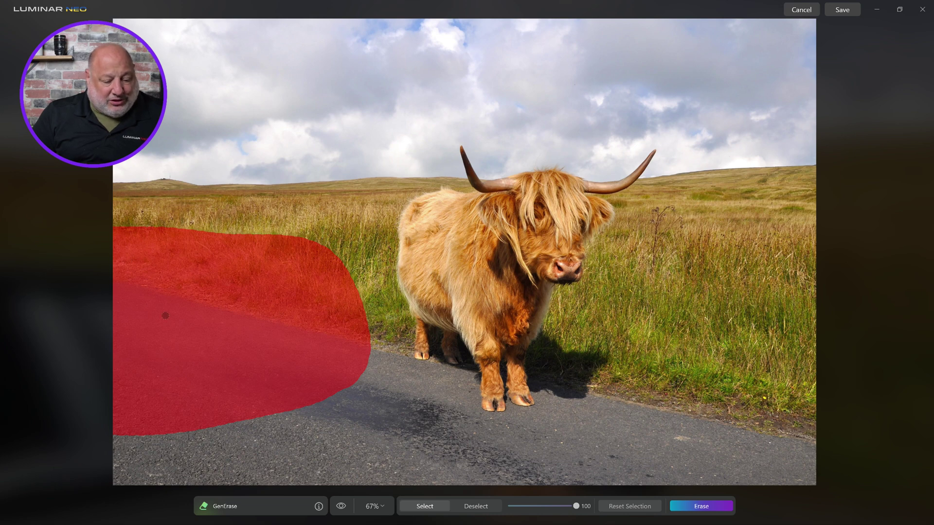
key("ctrl+z")
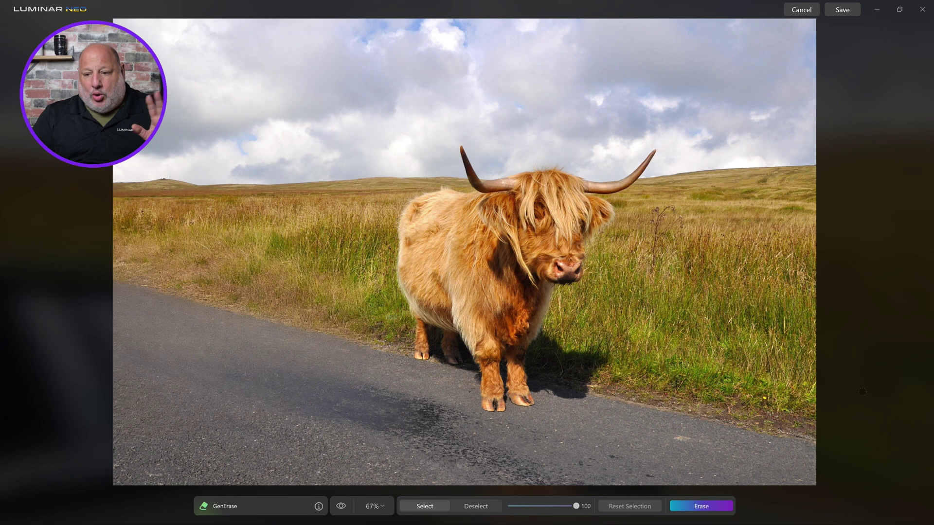
left_click(846, 9)
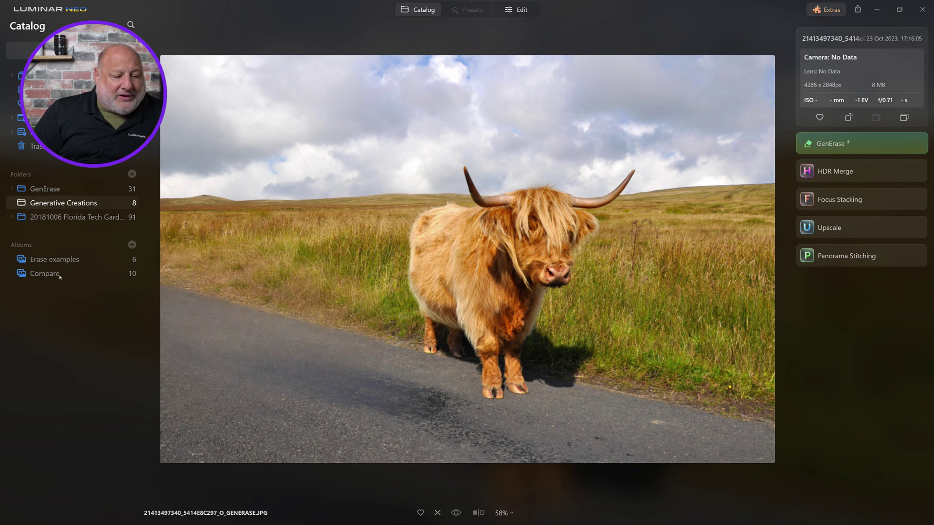
Step: Flip between the original JPG and _GENERASE.TIF cow photos in Compare, then advance to DSC_4094
left_click(45, 274)
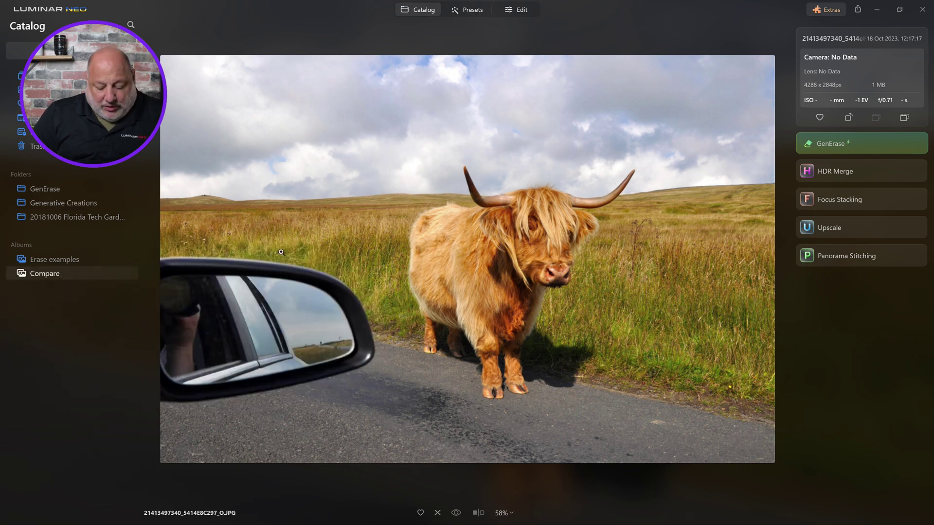
key("Right")
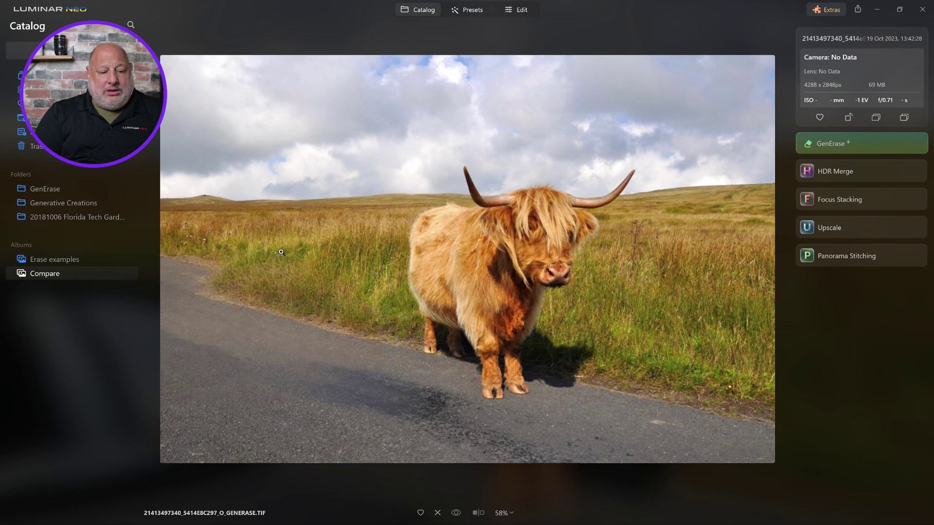
key("Left")
key("Right")
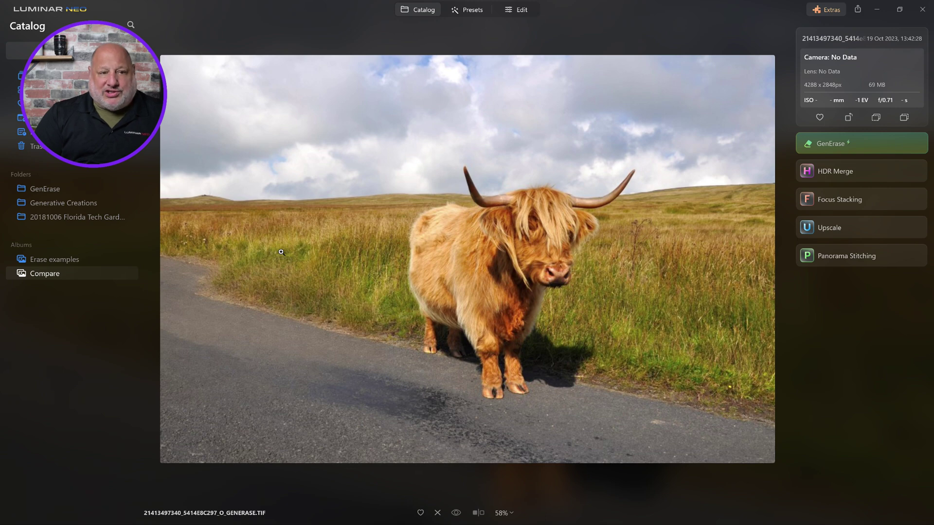
key("Right")
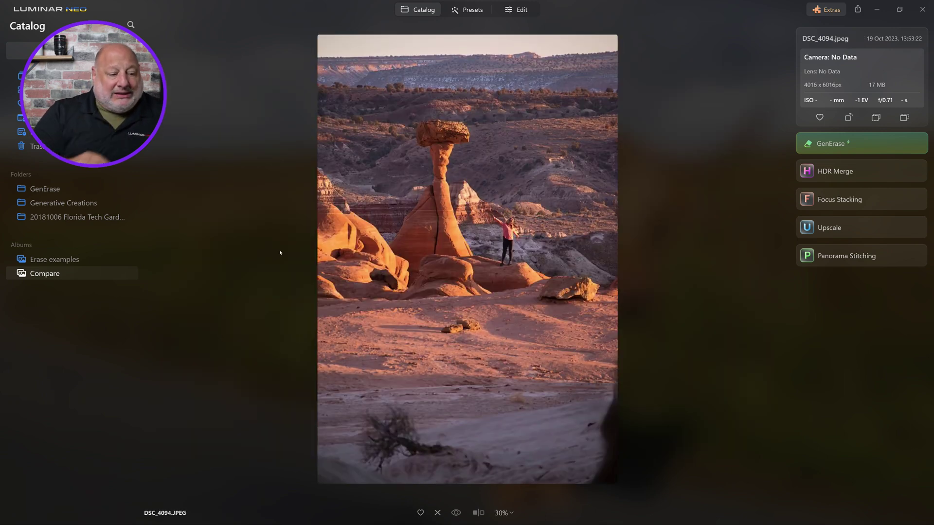
Step: Preview the woman on the rocks in Erase examples, then open DSC_4094 in single-image view
left_click(83, 259)
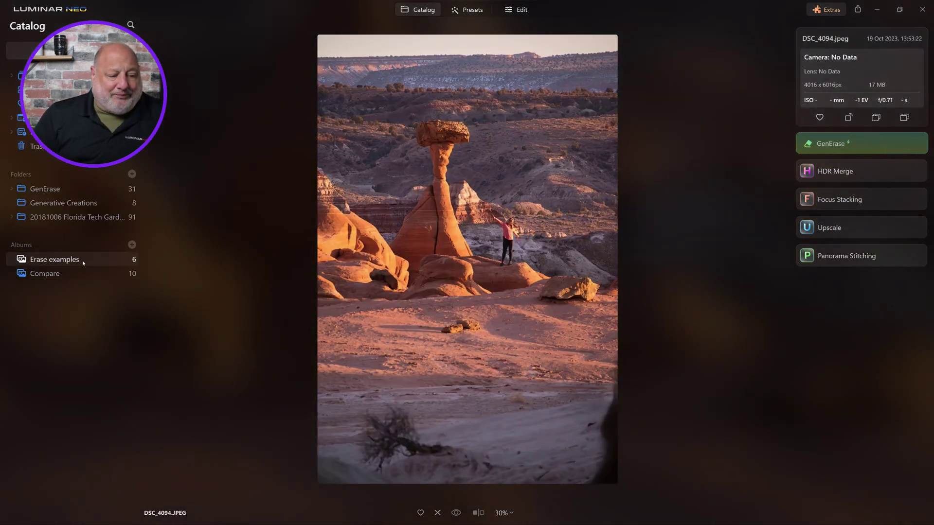
left_click(452, 236)
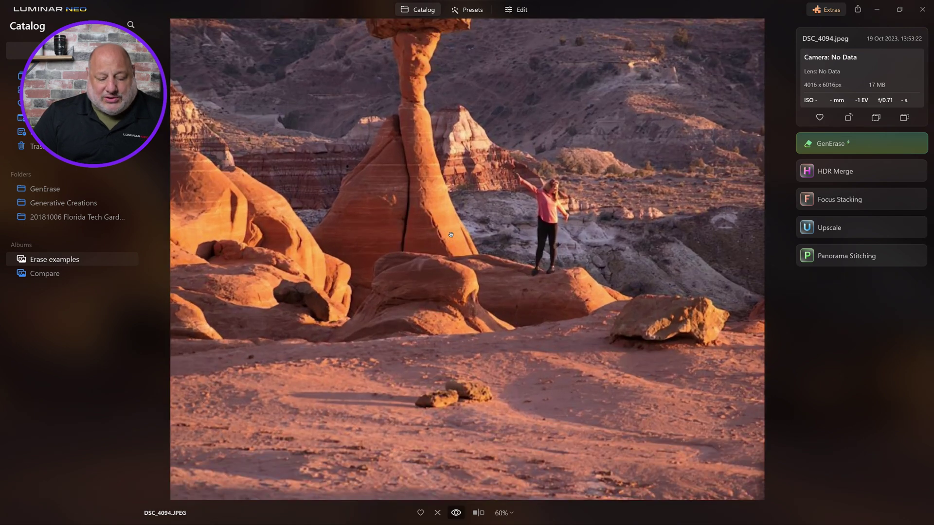
left_click(554, 245)
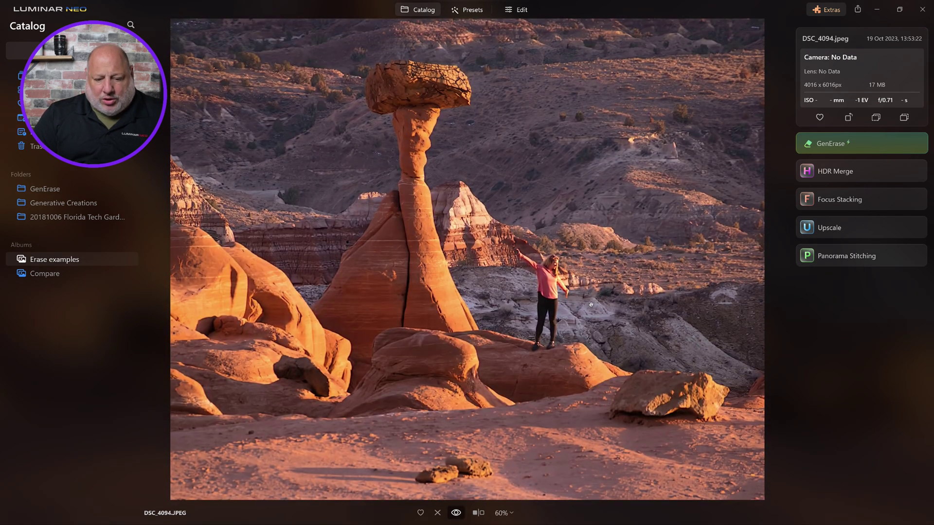
double_click(592, 307)
double_click(379, 90)
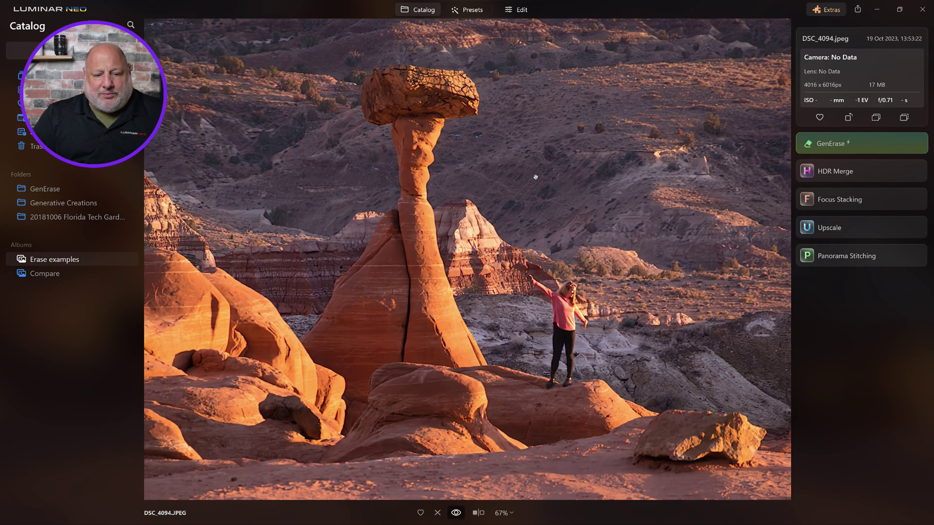
Step: Mask the woman in pink at brush size 40 and her legs and shadow at 28, then erase her
left_click(837, 149)
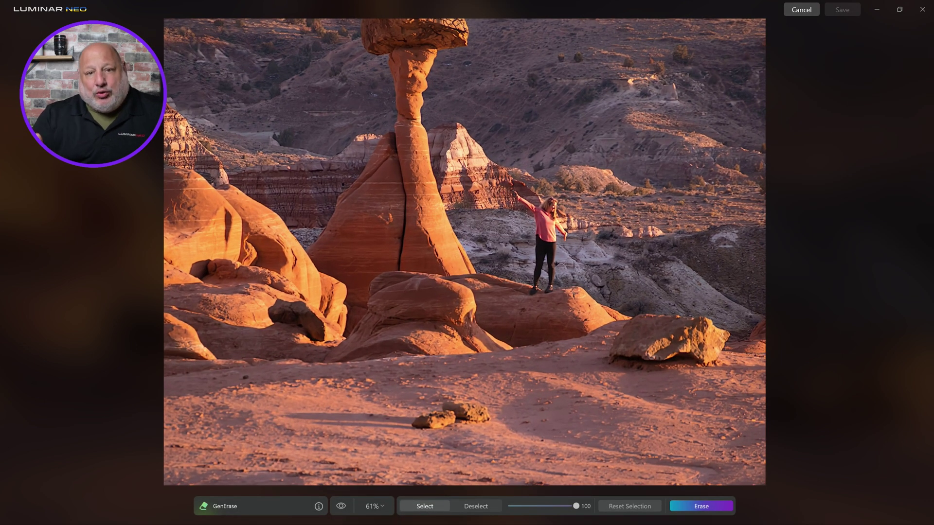
key("bracketleft")
key("bracketleft")
key("bracketleft")
key("bracketleft")
key("bracketleft")
key("bracketleft")
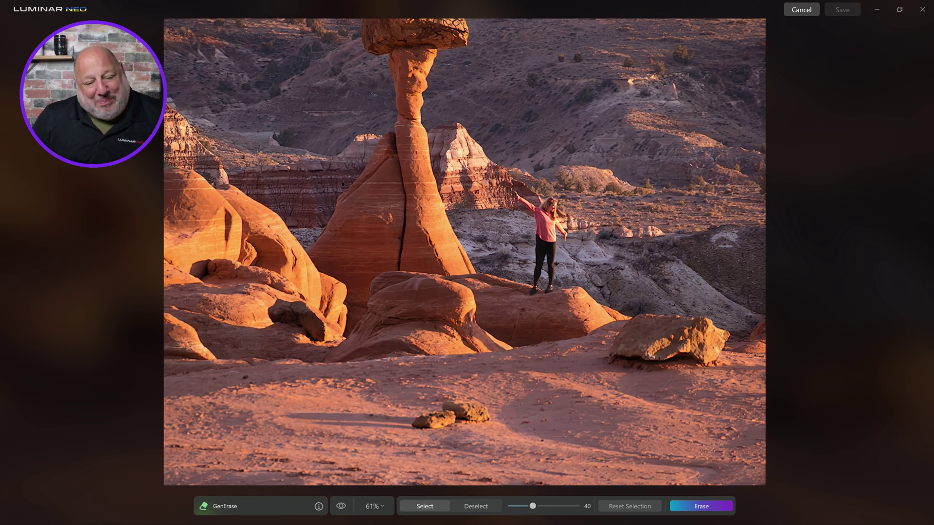
left_click(515, 194)
mouse_move(514, 193)
left_mouse_down()
mouse_move(559, 207)
mouse_move(552, 197)
mouse_move(564, 227)
mouse_move(560, 245)
mouse_move(547, 223)
mouse_move(534, 290)
mouse_move(552, 282)
mouse_move(544, 234)
mouse_move(540, 261)
mouse_move(542, 209)
left_mouse_up()
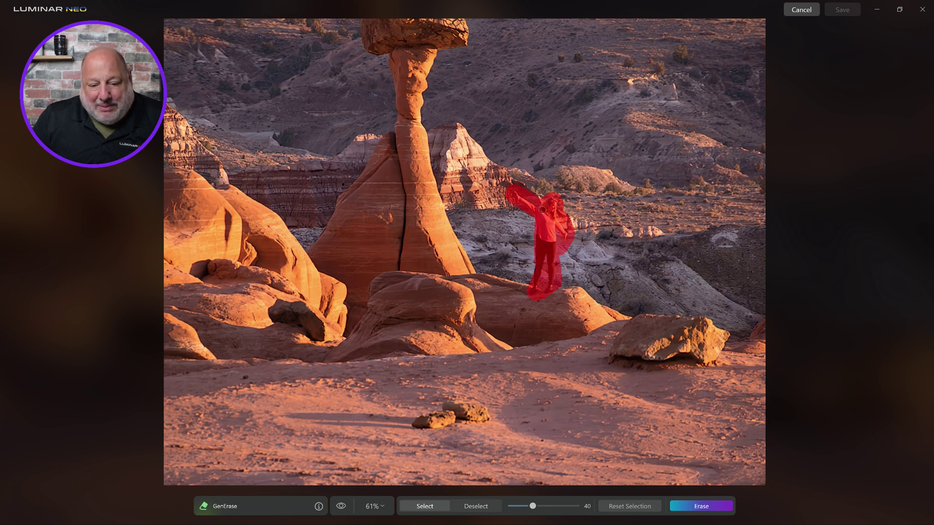
key("bracketleft")
key("bracketleft")
key("bracketleft")
key("bracketleft")
key("bracketright")
key("bracketright")
left_click_drag(532, 294, 438, 278)
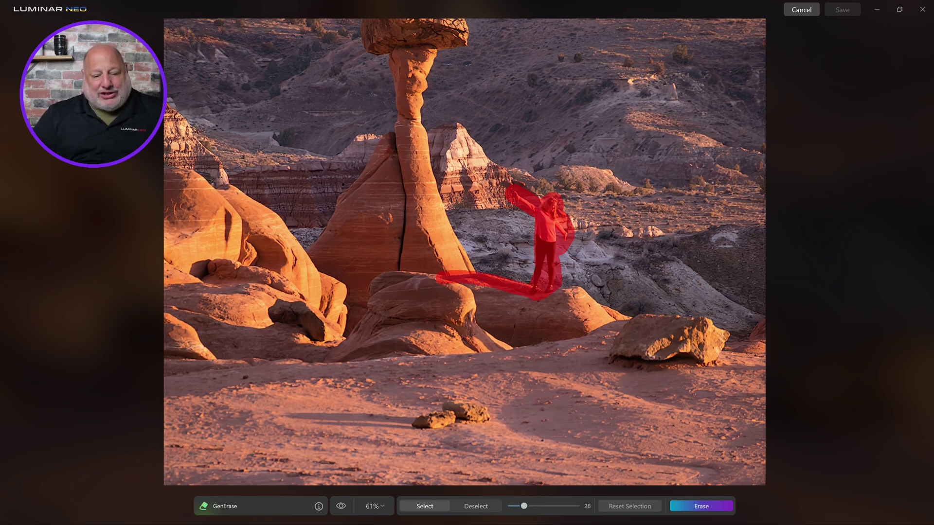
left_click(689, 512)
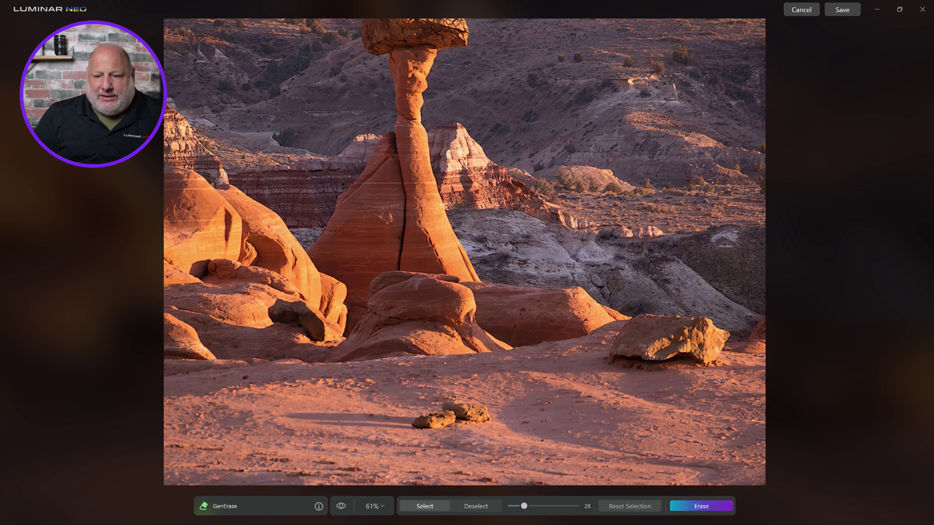
Step: Cancel GenErase and inspect DSC_4094_genErase in the Compare album, zooming where the woman stood
left_click(801, 10)
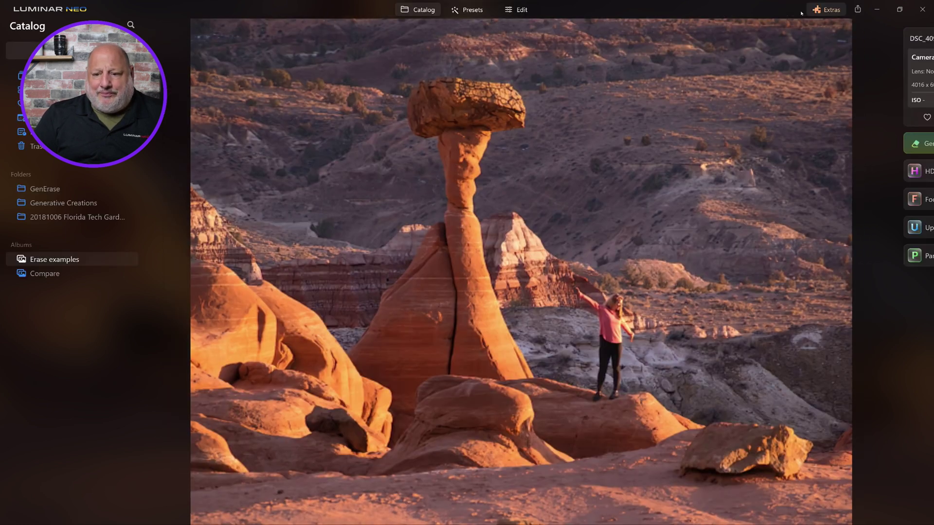
left_click(51, 275)
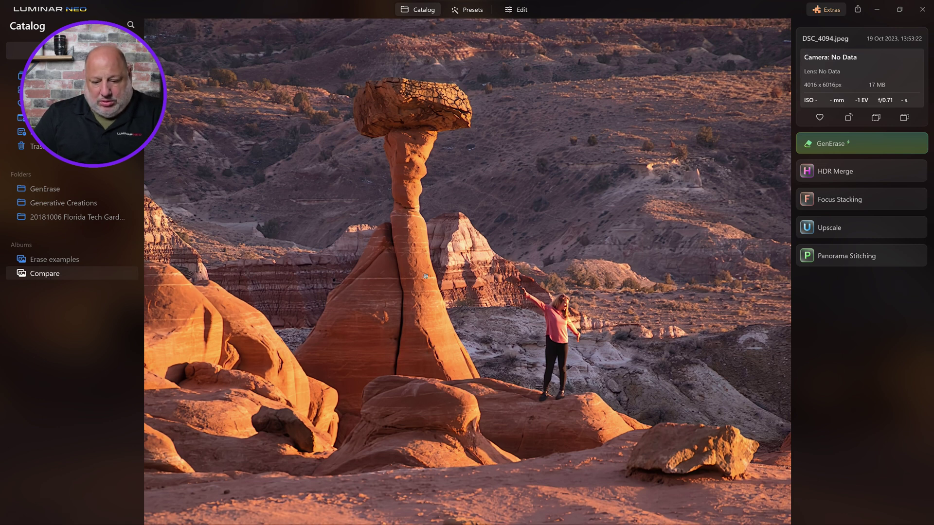
key("Right")
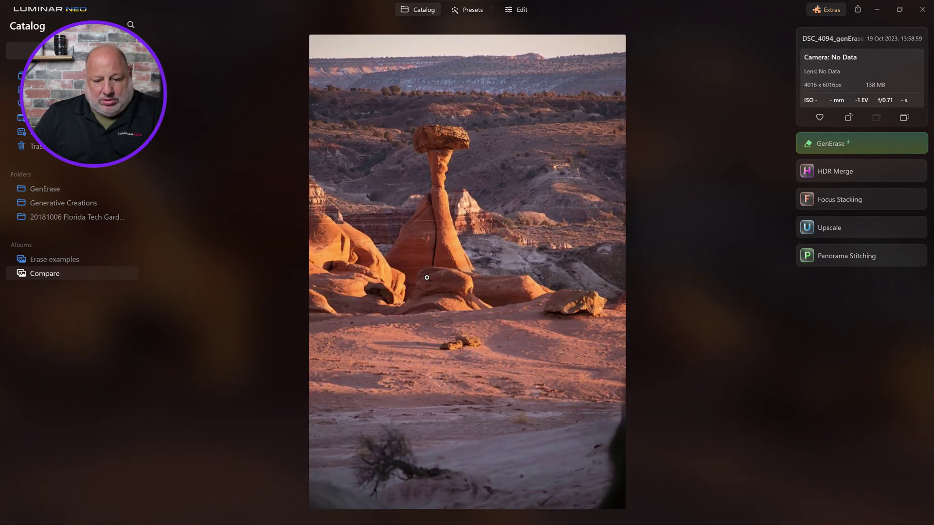
left_click(475, 252)
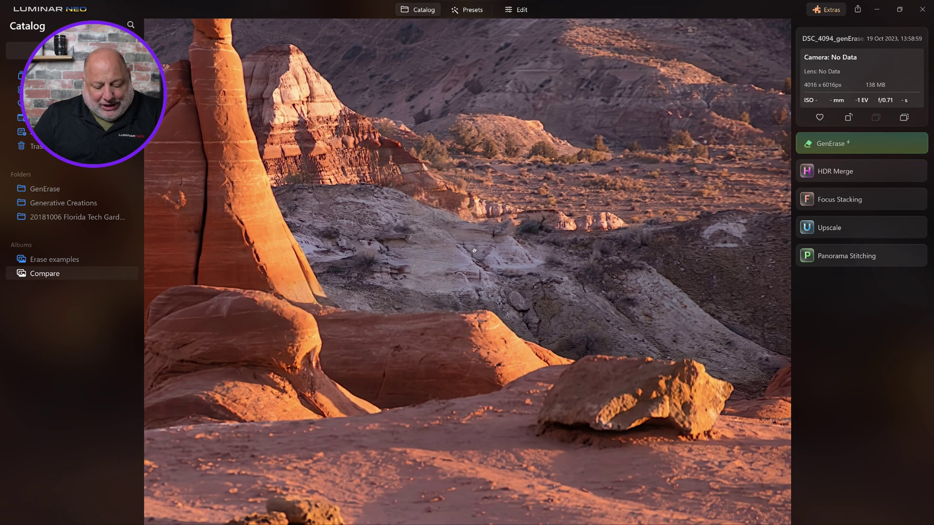
double_click(474, 249)
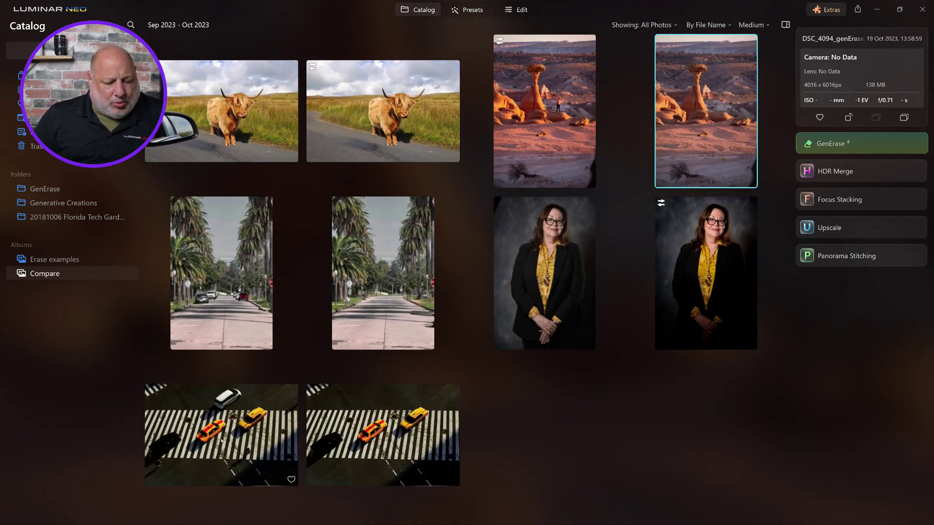
Step: Open the aerial taxi crosswalk photo from the Erase examples album in GenErase
left_click(81, 259)
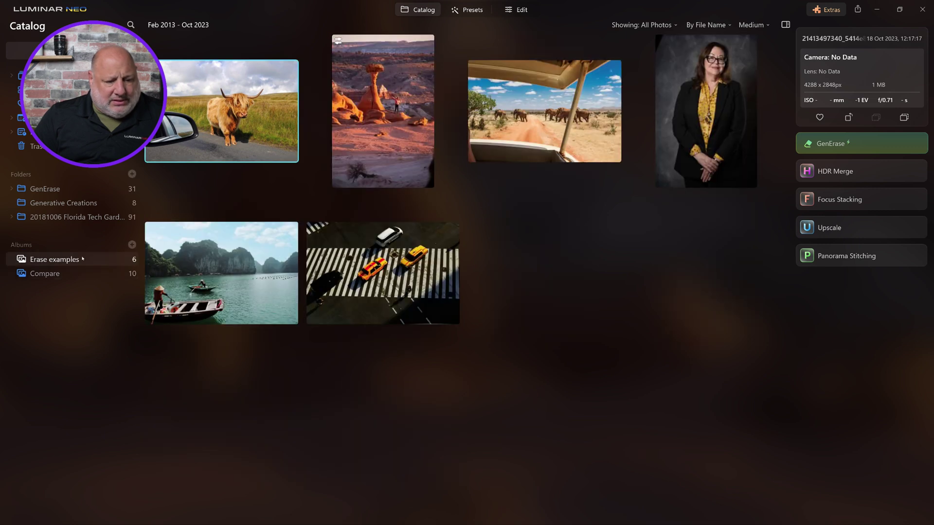
double_click(378, 242)
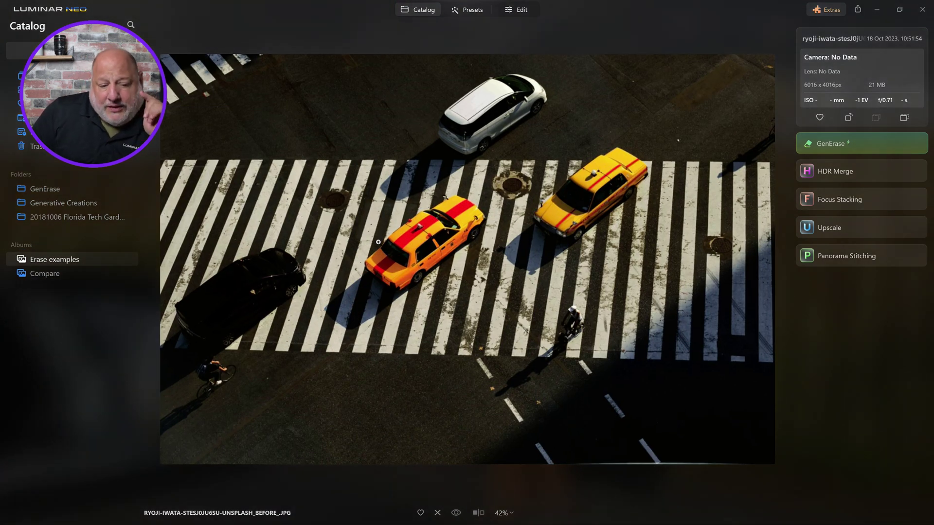
left_click(846, 136)
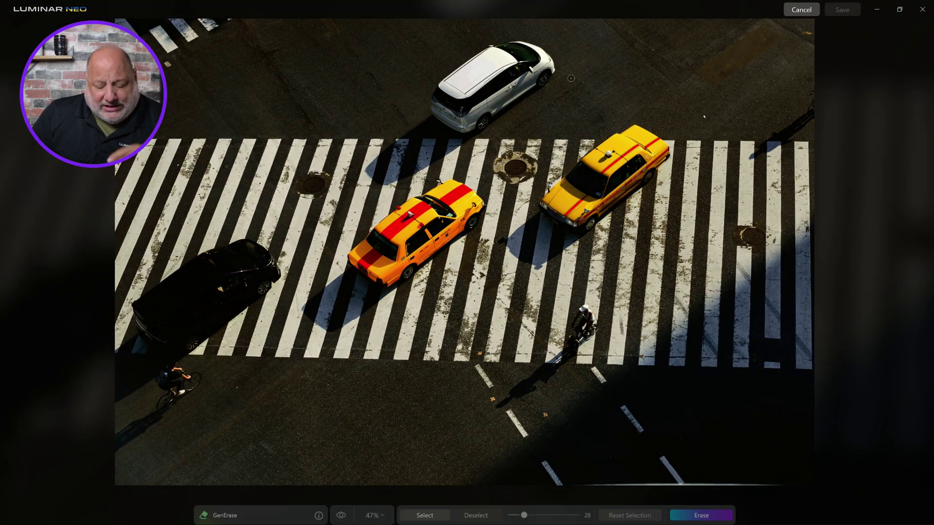
Step: Mask the white car and its shadow with a size-88 brush and erase them
key("bracketright")
key("bracketright")
key("bracketright")
key("bracketright")
key("bracketright")
key("bracketright")
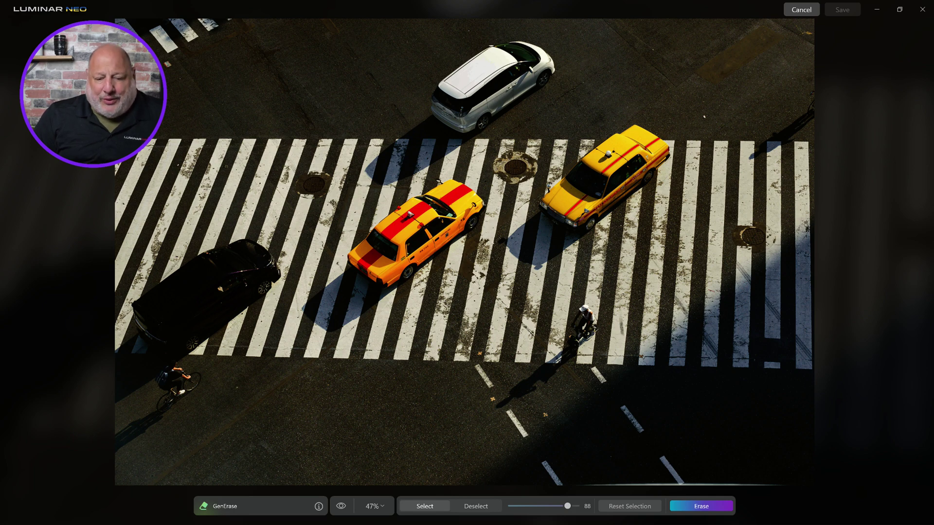
mouse_move(545, 69)
left_mouse_down()
mouse_move(534, 53)
mouse_move(488, 49)
mouse_move(443, 112)
mouse_move(477, 105)
mouse_move(428, 148)
mouse_move(374, 170)
left_mouse_up()
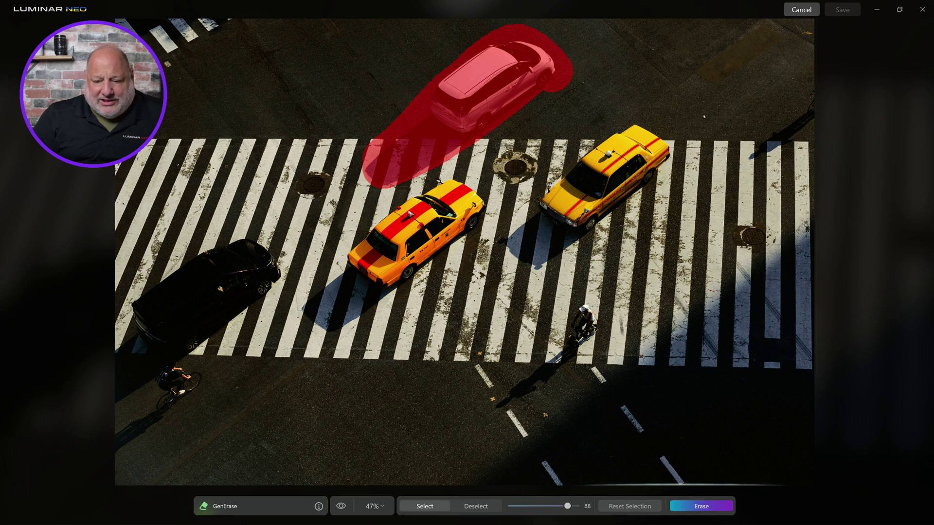
key("ctrl+z")
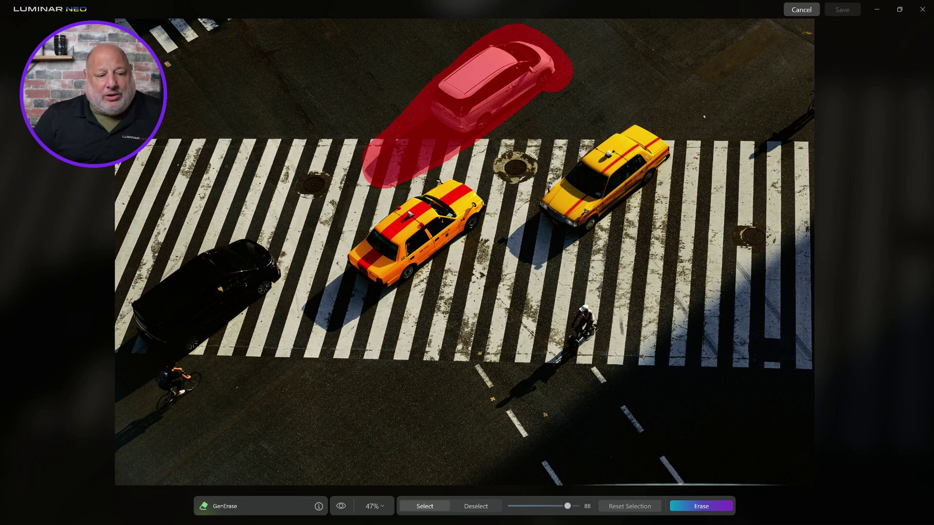
left_click(707, 506)
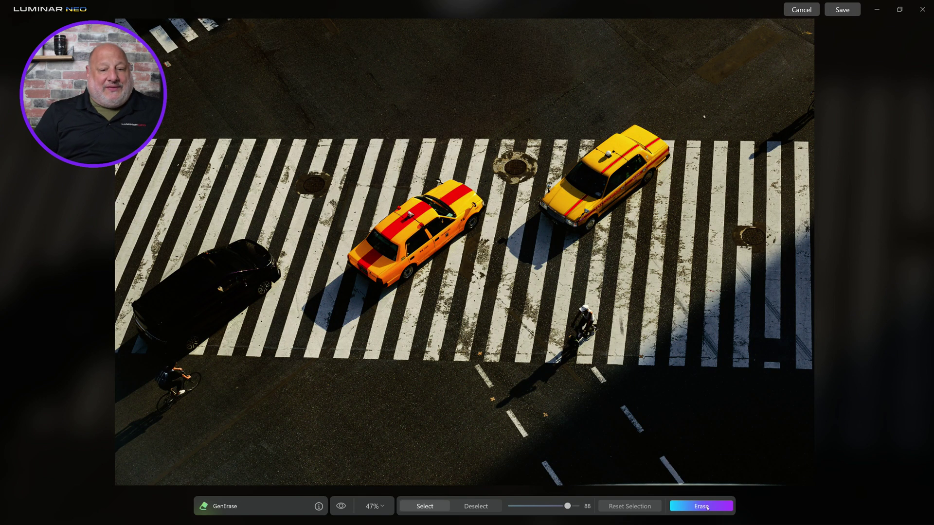
Step: Remask and erase the leftover road where the white car stood, then reset the selection
left_click_drag(550, 68, 384, 165)
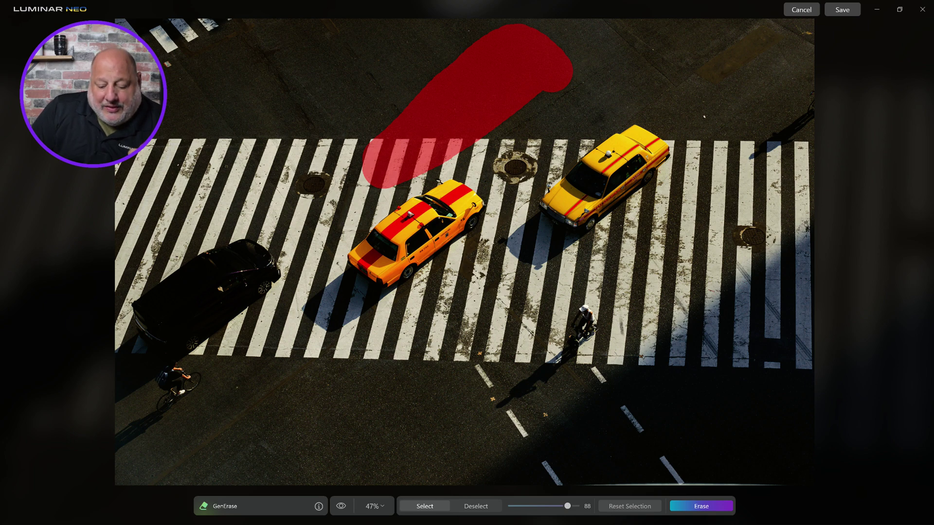
left_click(709, 511)
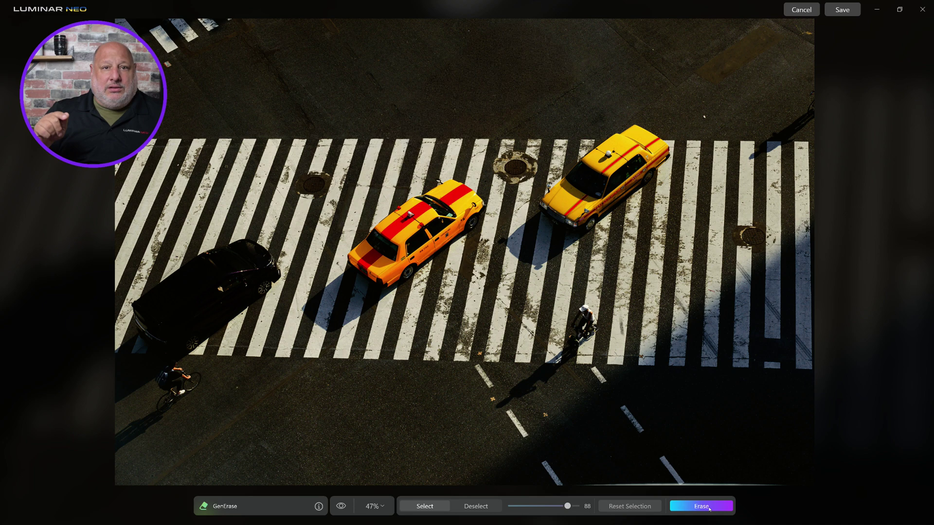
left_click_drag(545, 66, 471, 121)
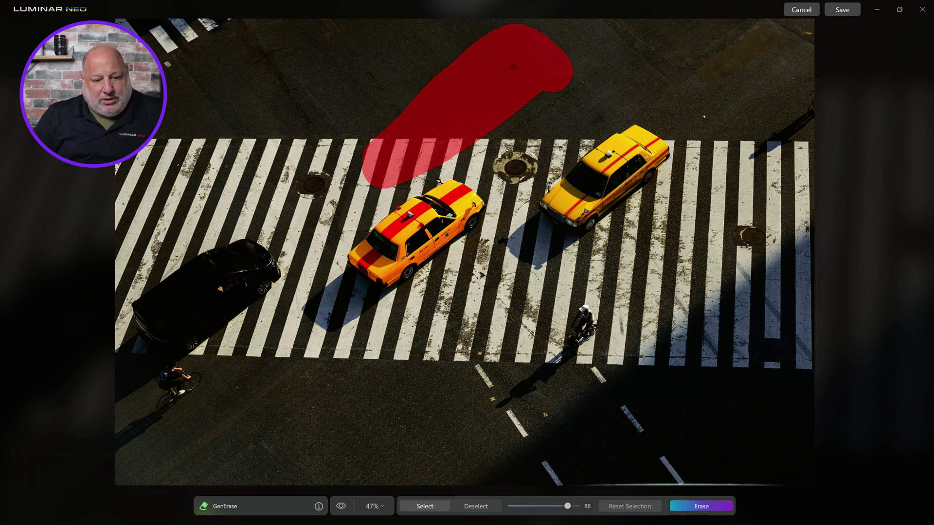
left_click(632, 508)
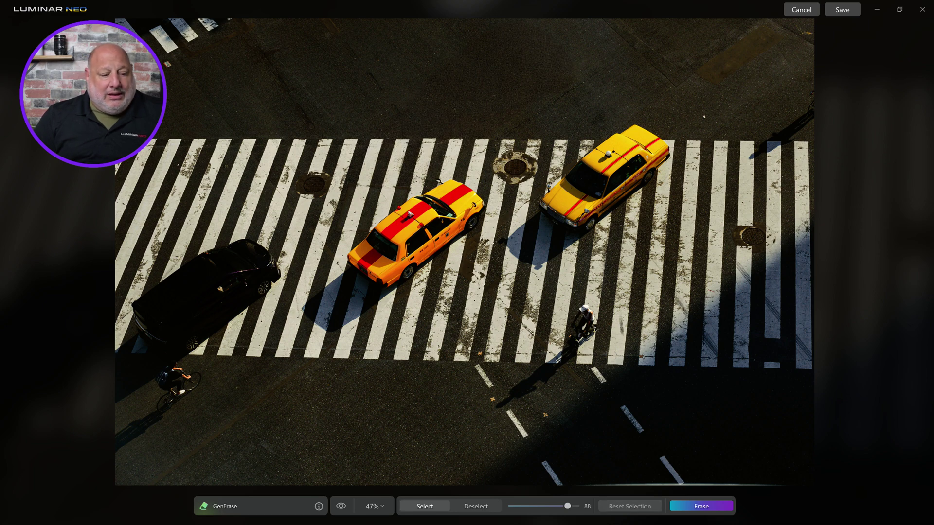
Step: Mask the cyclist, the scooter rider with shadow and the top-right figure at size 64, then erase
key("bracketleft")
key("bracketleft")
key("bracketleft")
mouse_move(200, 385)
left_mouse_down()
mouse_move(175, 372)
mouse_move(138, 430)
mouse_move(105, 450)
left_mouse_up()
key("ctrl+z")
key("ctrl+y")
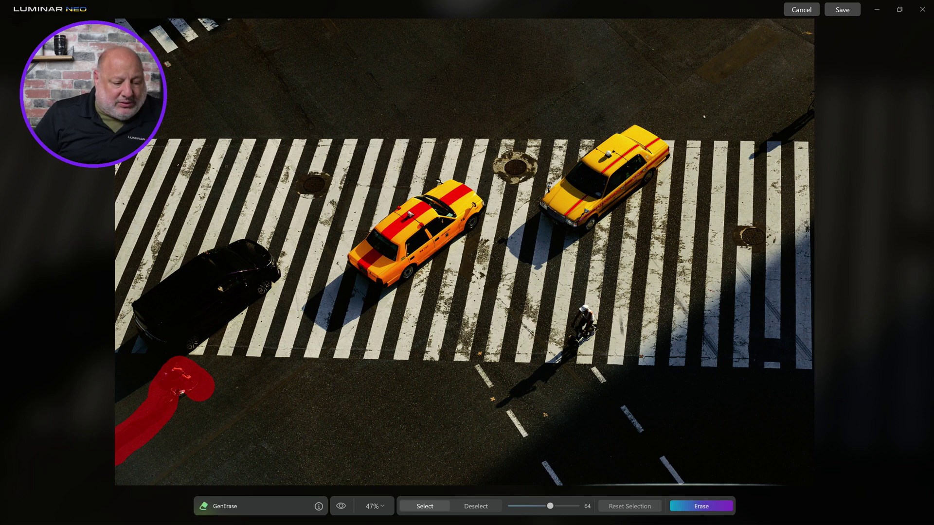
mouse_move(589, 311)
left_mouse_down()
mouse_move(591, 326)
mouse_move(550, 362)
left_mouse_up()
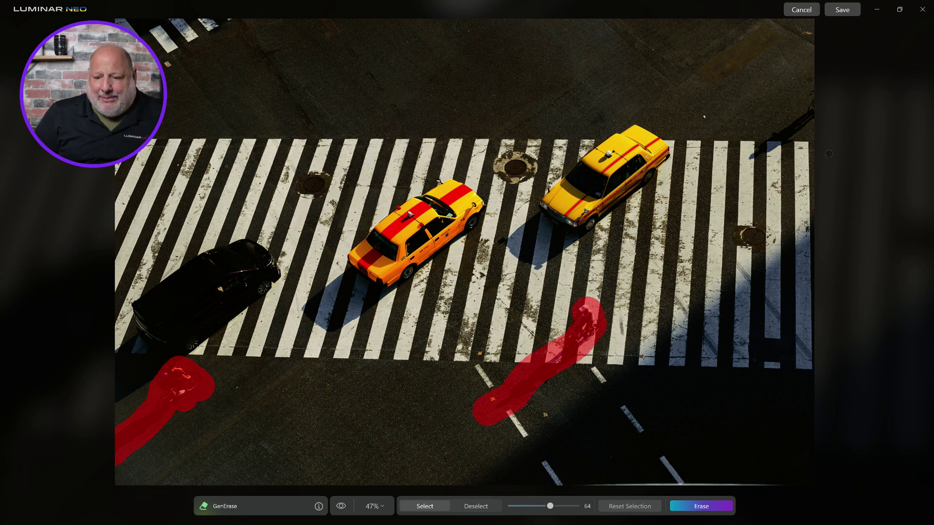
left_click_drag(812, 95, 788, 131)
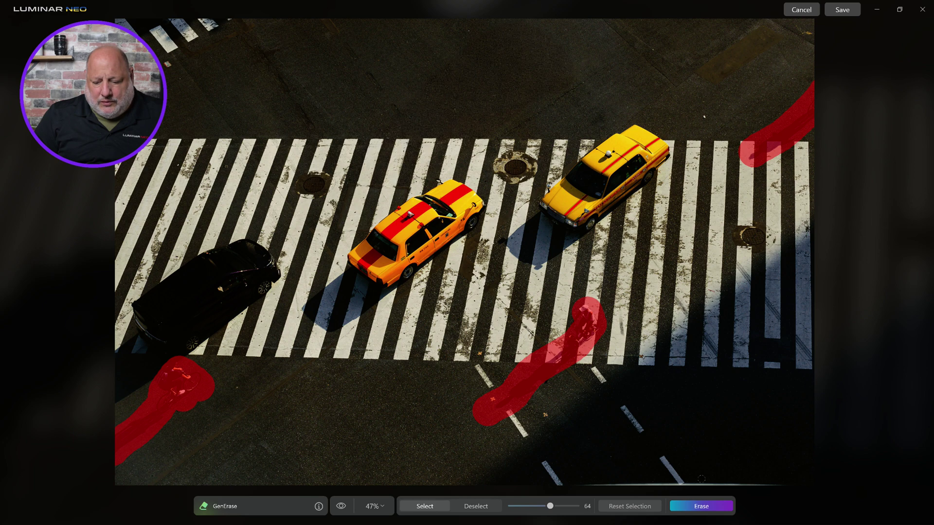
left_click(703, 507)
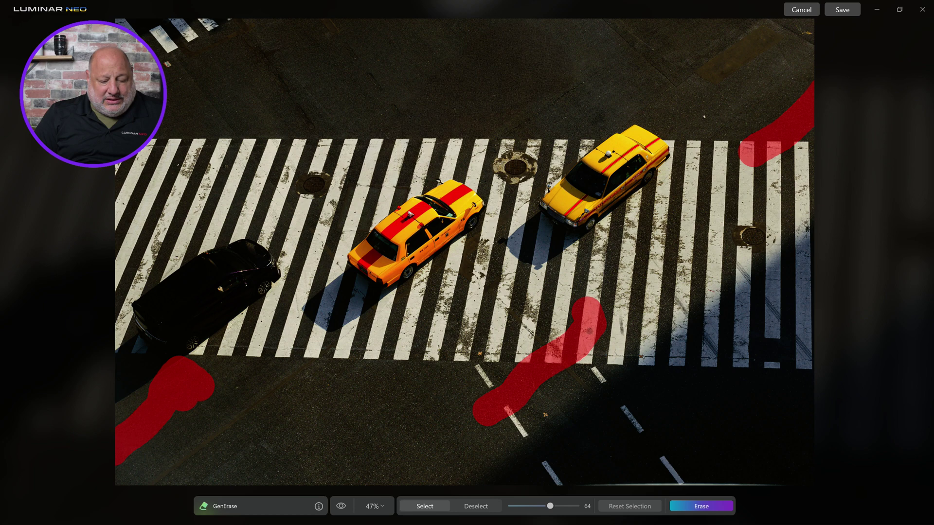
Step: Trim the middle mask's lower end with Deselect at brush size 66, then discard the GenErase result
left_click(476, 506)
left_click_drag(477, 409, 509, 407)
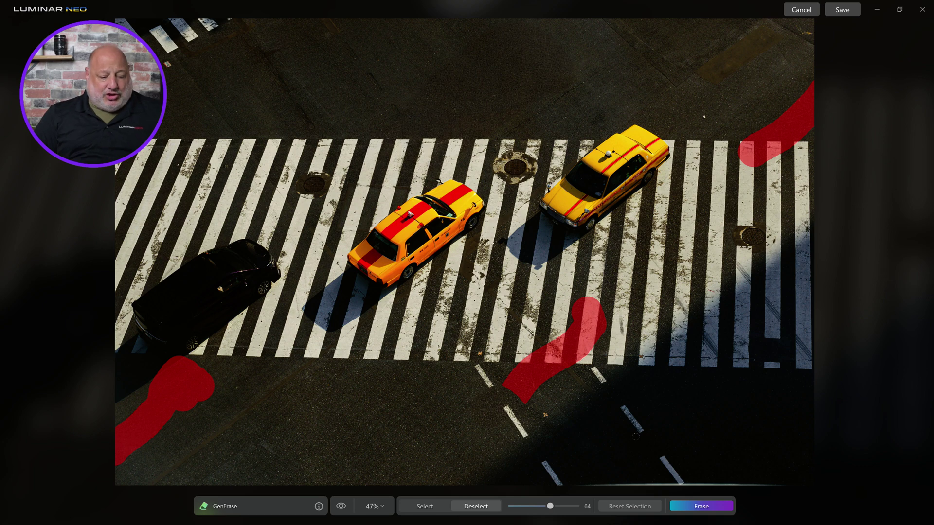
mouse_move(550, 506)
left_mouse_down()
mouse_move(535, 506)
mouse_move(547, 501)
left_mouse_up()
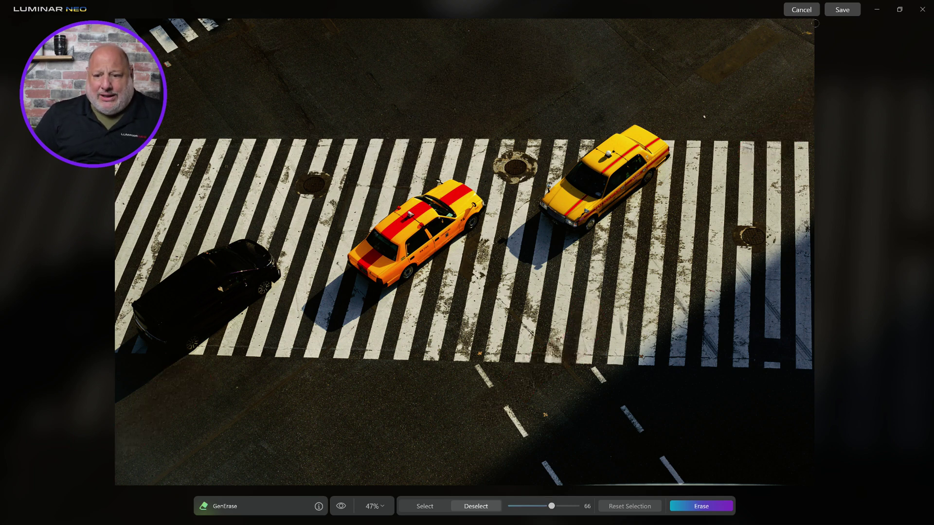
left_click(802, 10)
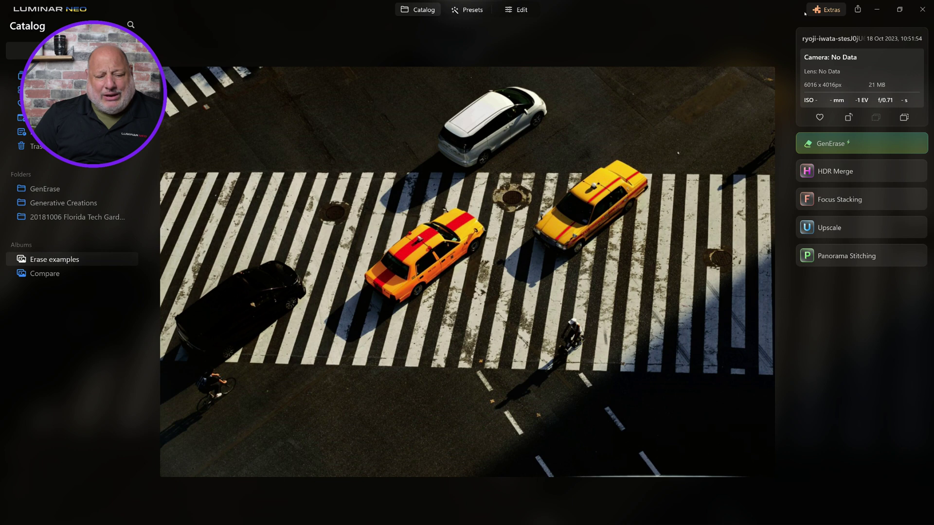
Step: Open the crosswalk GenErase TIF from the Compare album and flip between it and the original JPG
left_click(45, 274)
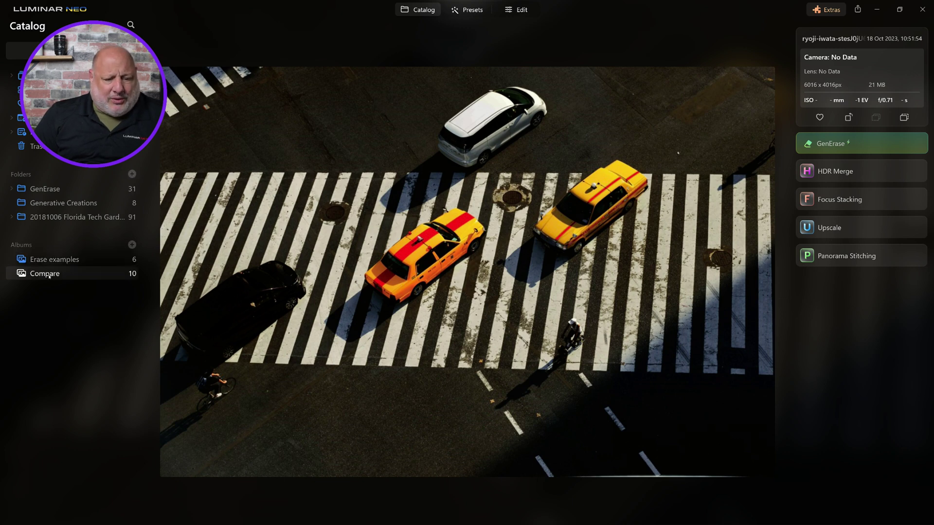
double_click(290, 277)
double_click(424, 453)
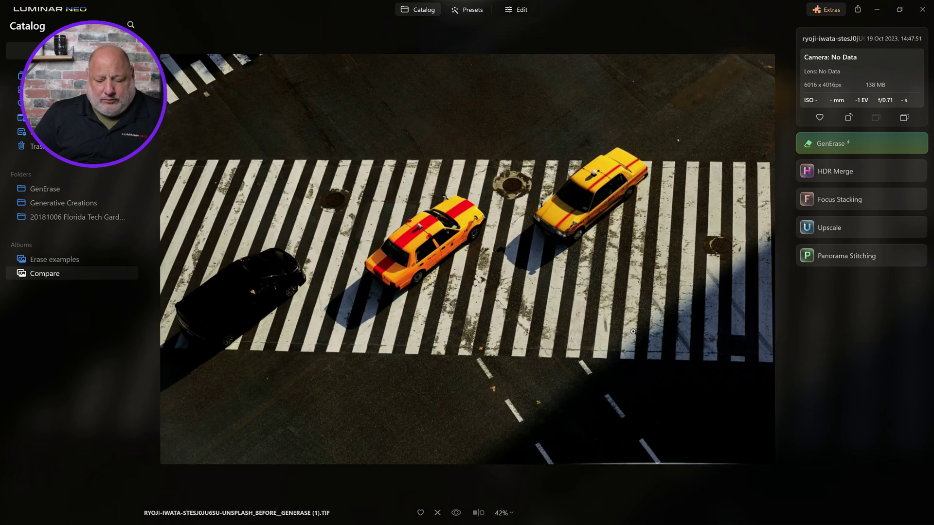
key("Left")
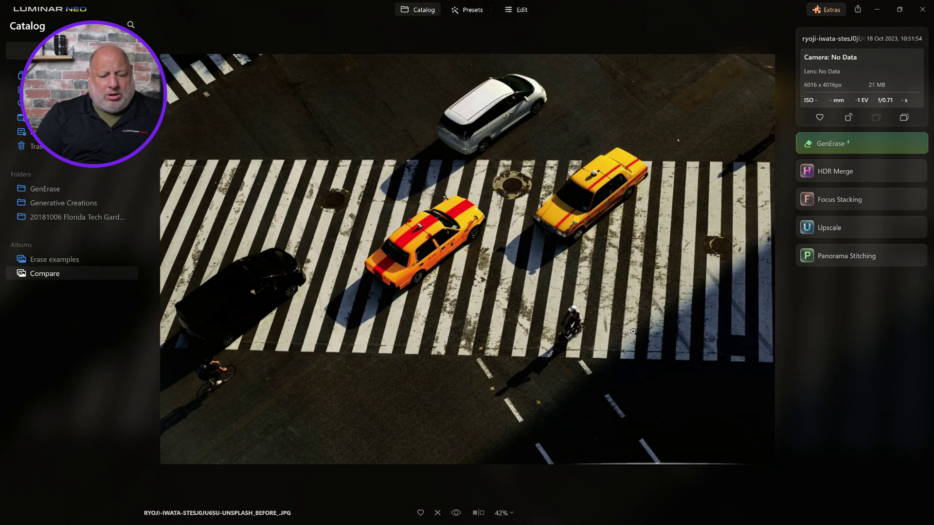
key("Right")
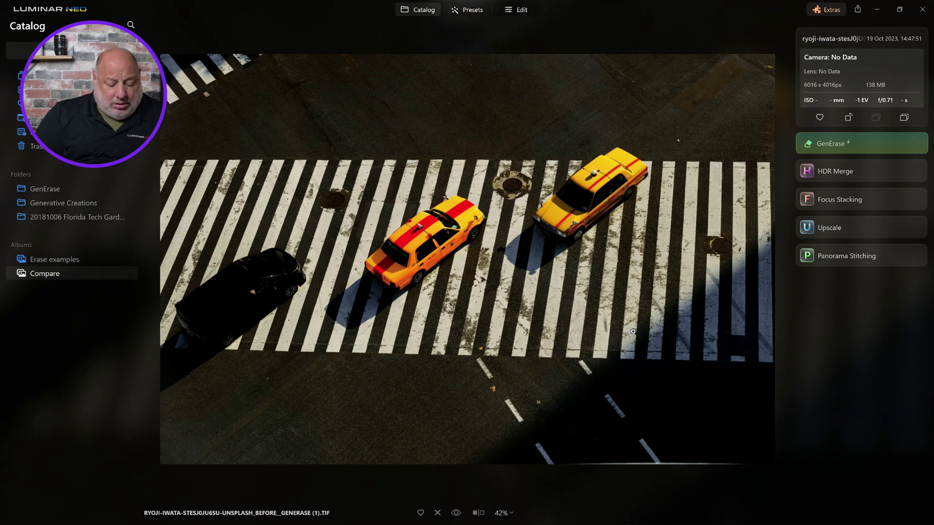